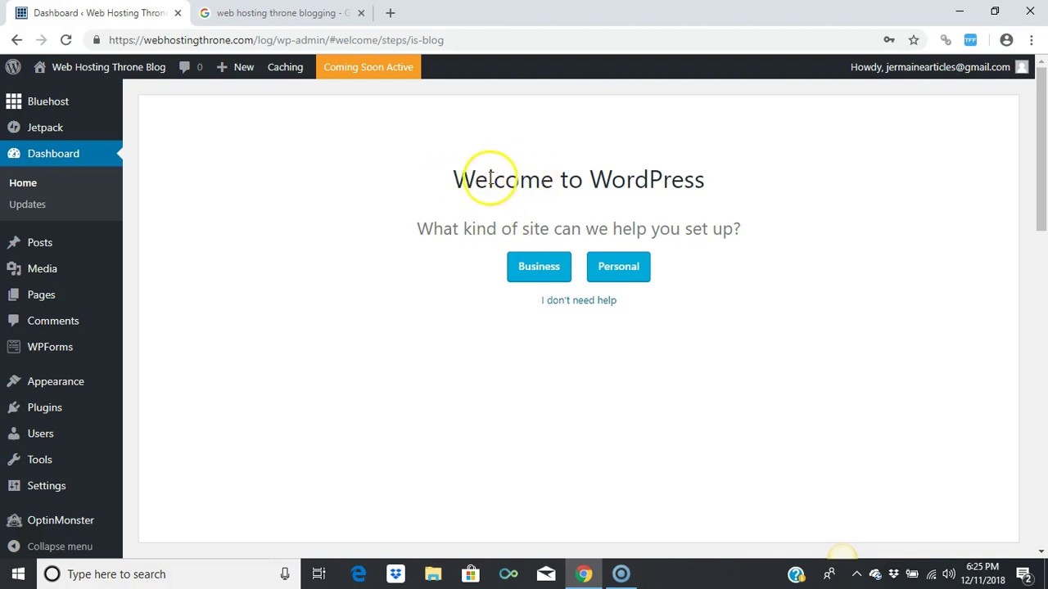
- Decline the WordPress site setup help and open the page for adding new plugins
{"action": "left_click", "coordinate": [556, 305]}
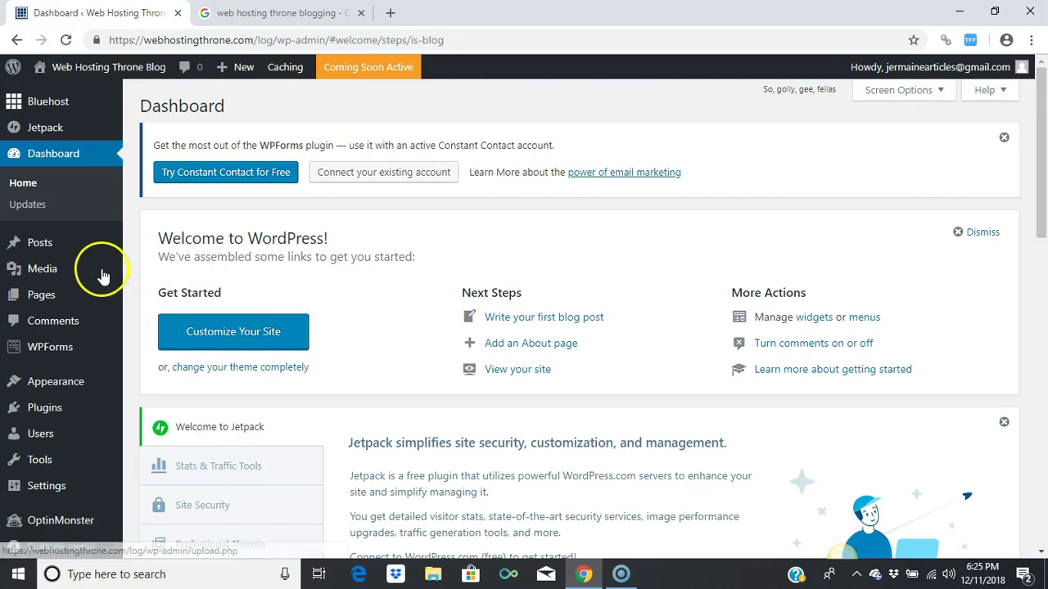
{"action": "mouse_move", "coordinate": [59, 389]}
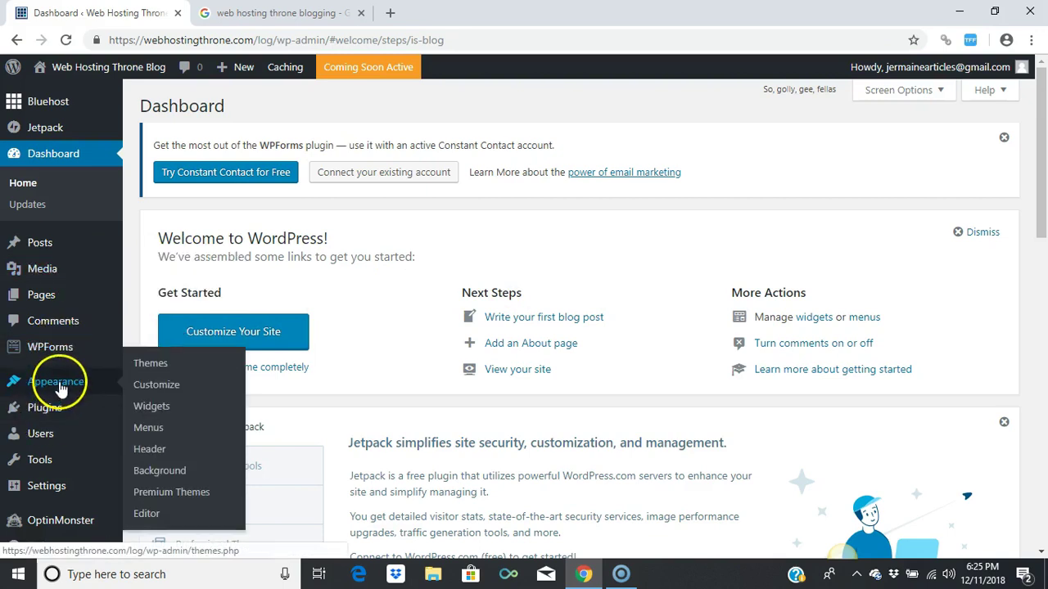
{"action": "mouse_move", "coordinate": [56, 407]}
{"action": "left_click", "coordinate": [153, 433]}
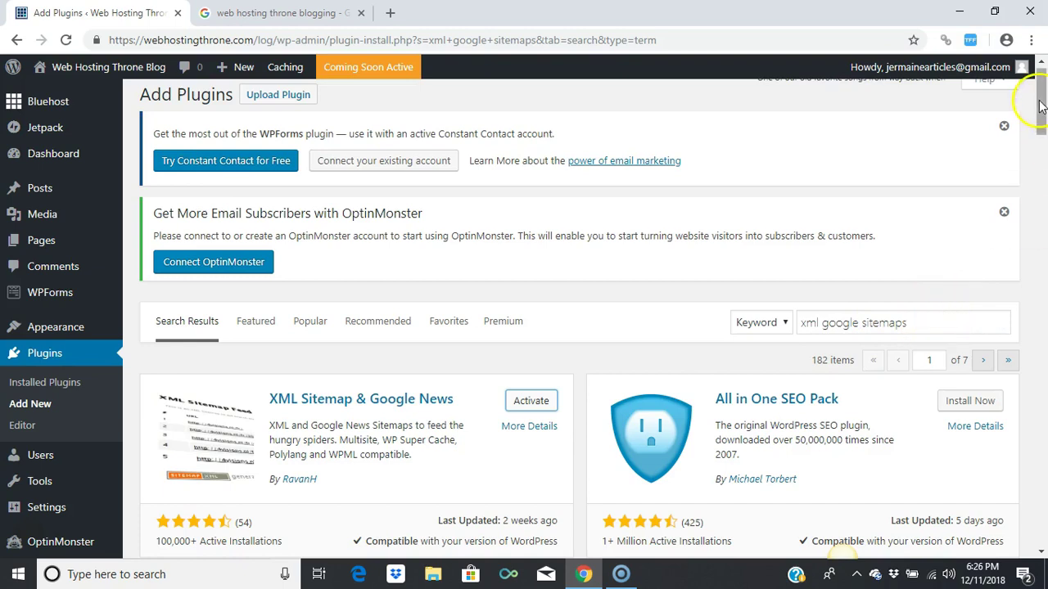
- Install and activate the Google XML Sitemaps plugin from the "xml google sitemaps" results, and check it among the installed plugins
{"action": "left_click_drag", "start_coordinate": [1042, 98], "coordinate": [1042, 154]}
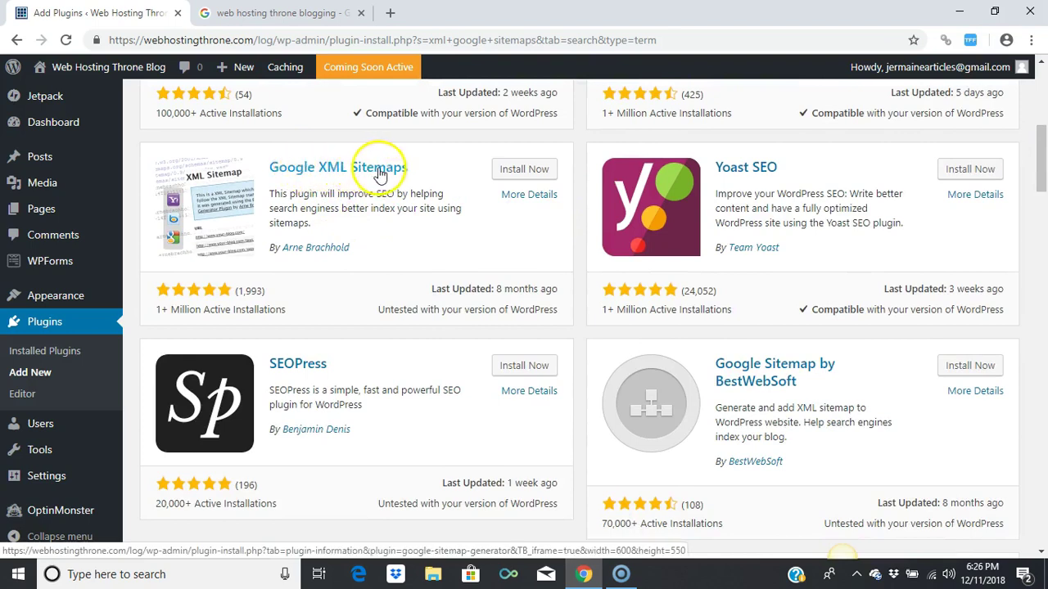
{"action": "left_click", "coordinate": [524, 172]}
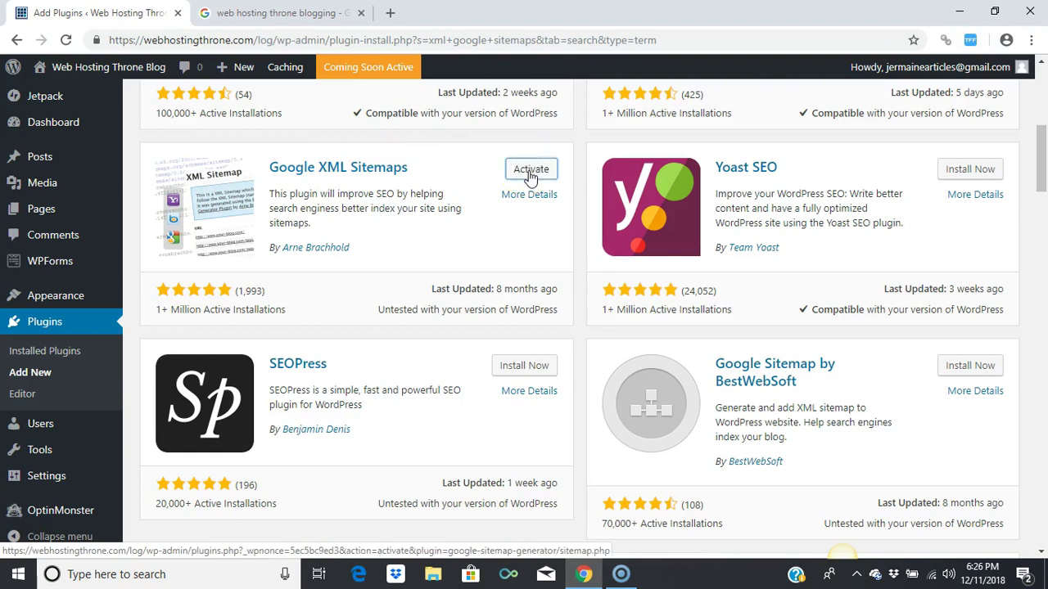
{"action": "left_click", "coordinate": [530, 173]}
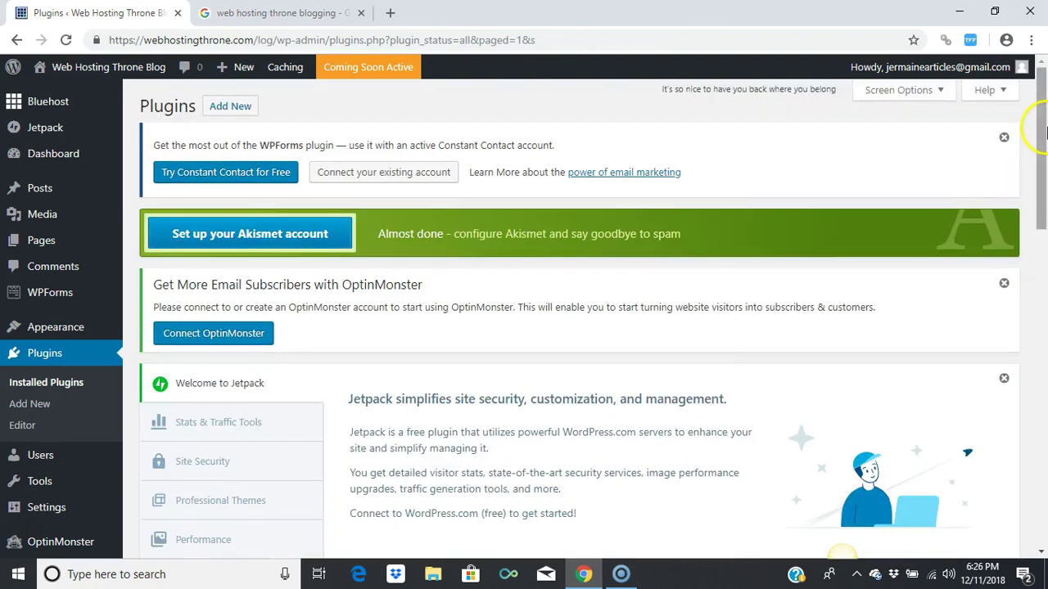
{"action": "left_click_drag", "start_coordinate": [1046, 139], "coordinate": [1046, 385]}
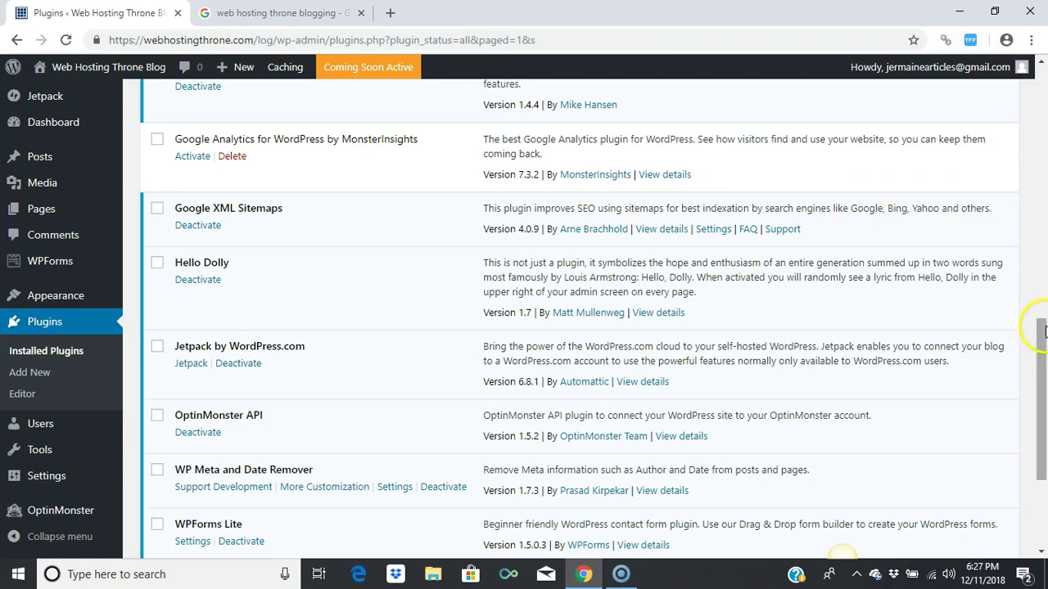
- Search the new plugins for "all in one seo", and install and activate All in One SEO Pack
{"action": "left_click_drag", "start_coordinate": [1043, 309], "coordinate": [1042, 115]}
{"action": "left_click", "coordinate": [39, 406]}
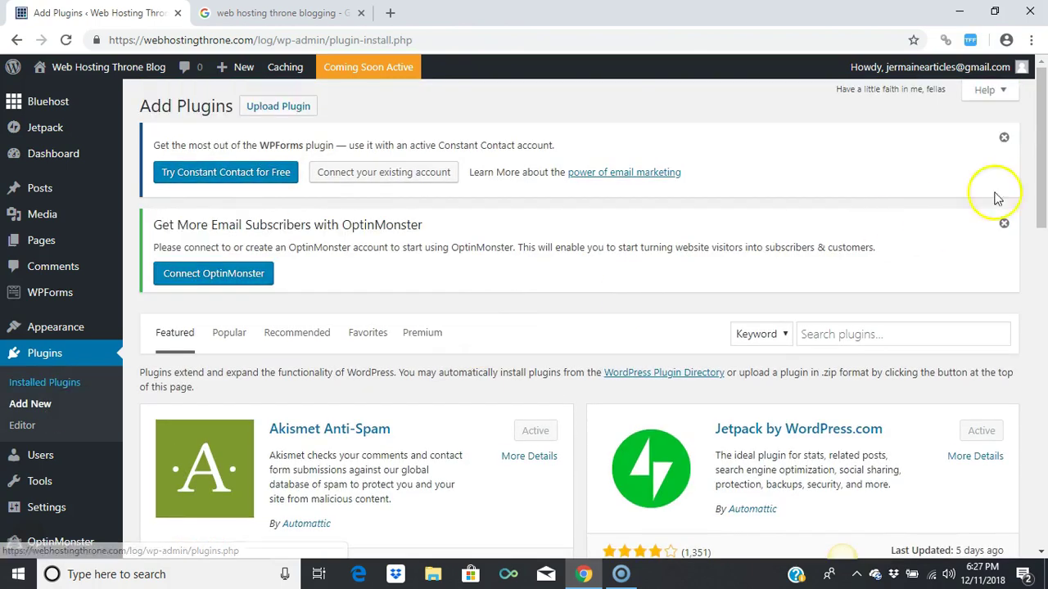
{"action": "scroll", "coordinate": [1039, 164], "scroll_direction": "down", "scroll_amount": 1}
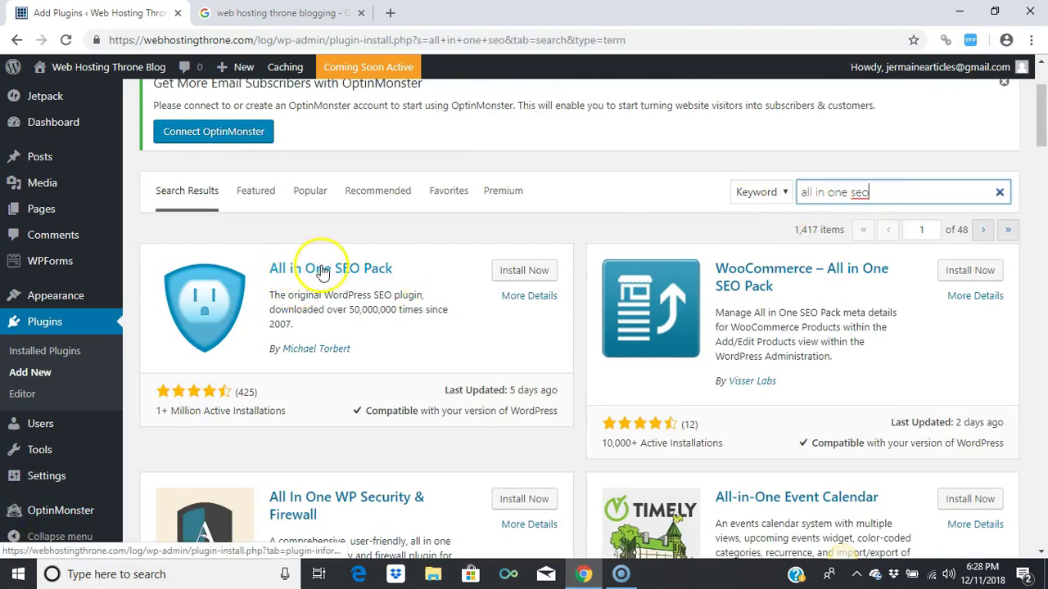
{"action": "left_click", "coordinate": [519, 275]}
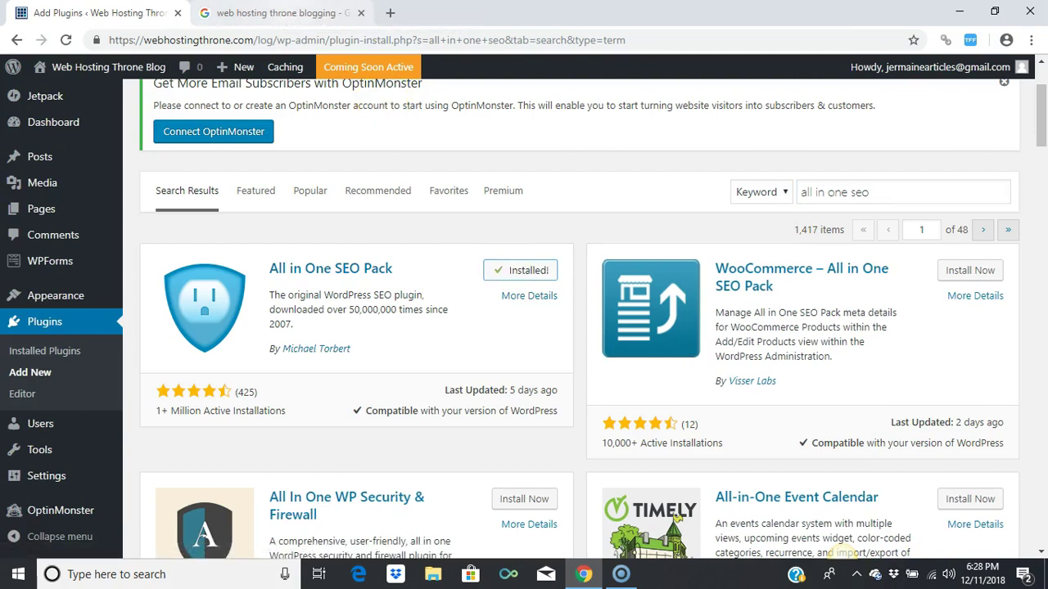
{"action": "key", "text": "ctrl+Tab"}
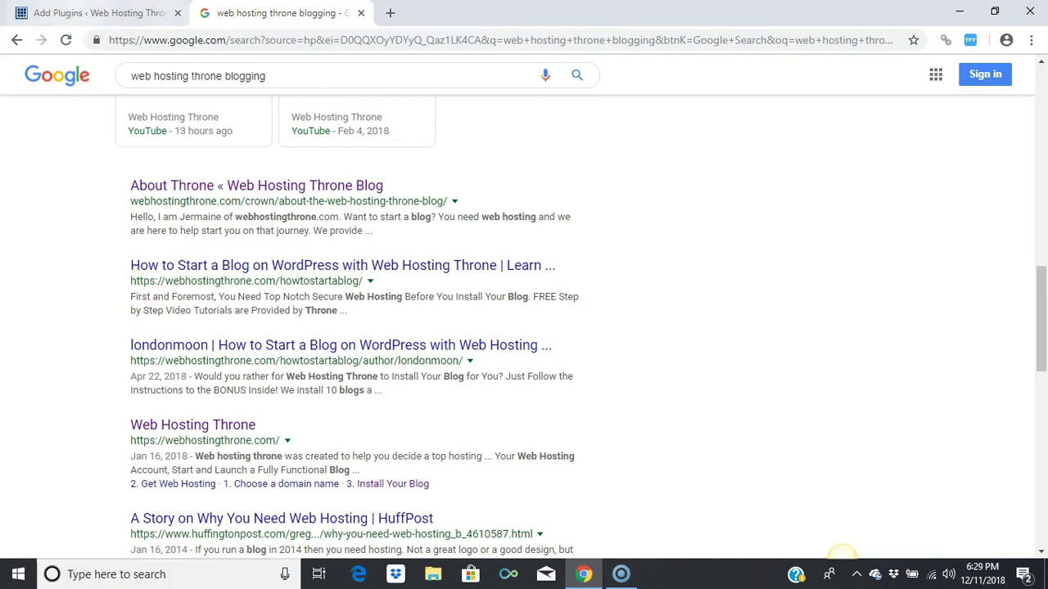
{"action": "left_click", "coordinate": [96, 12]}
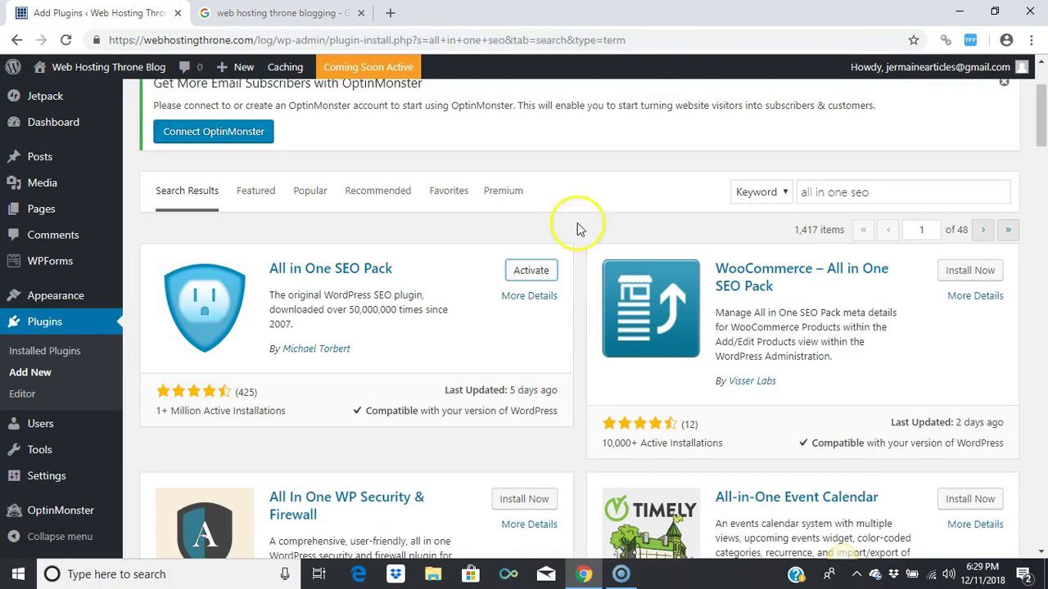
{"action": "left_click", "coordinate": [532, 271]}
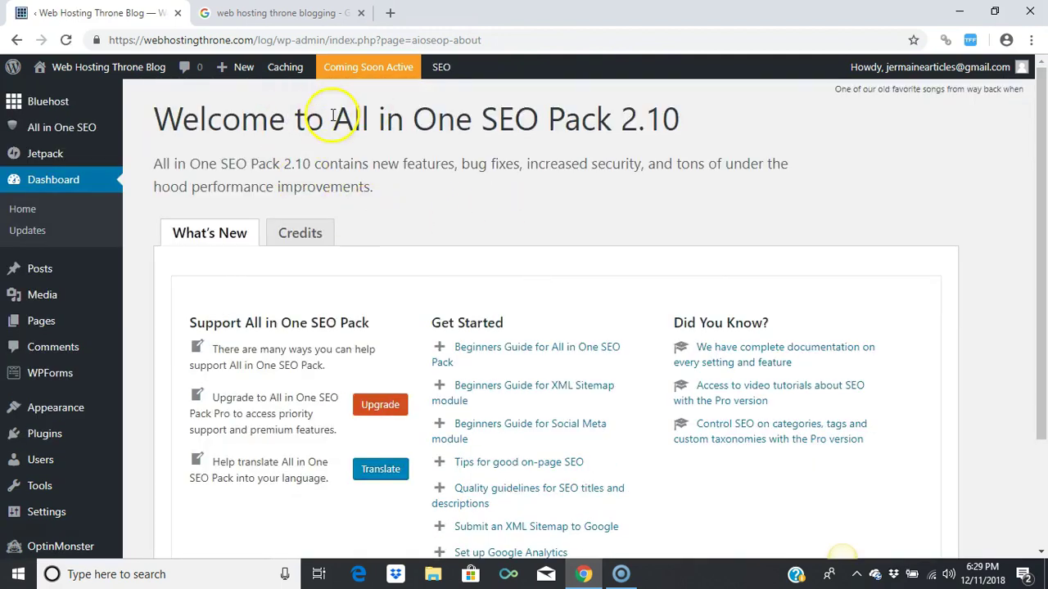
- In the general settings of All in One SEO, set the Home Title to "Web Hosting Throne Blog"
{"action": "left_click", "coordinate": [442, 71]}
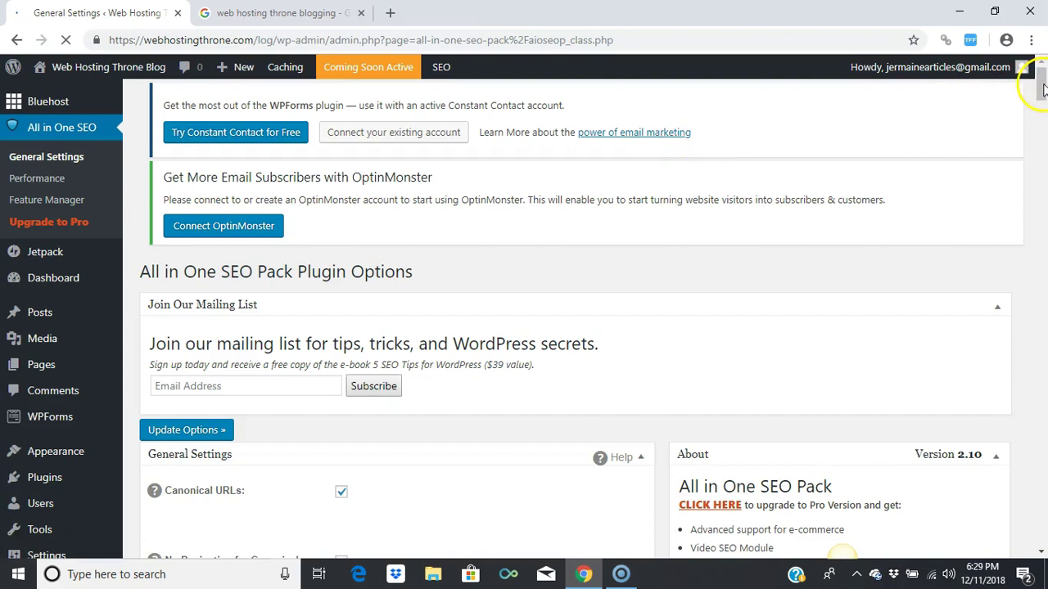
{"action": "left_click_drag", "start_coordinate": [1041, 89], "coordinate": [1042, 150]}
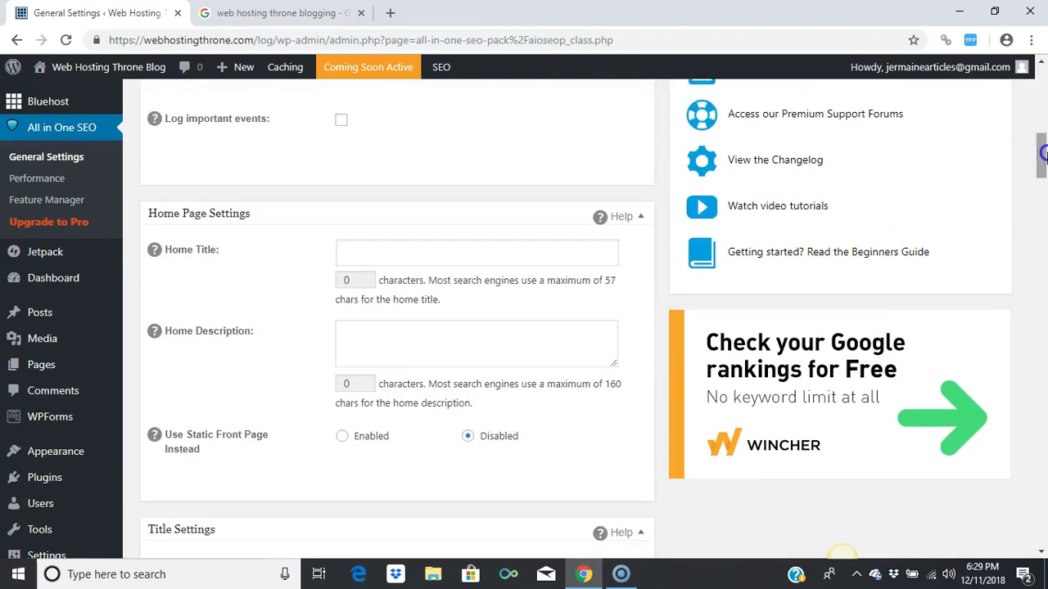
{"action": "left_click", "coordinate": [416, 261]}
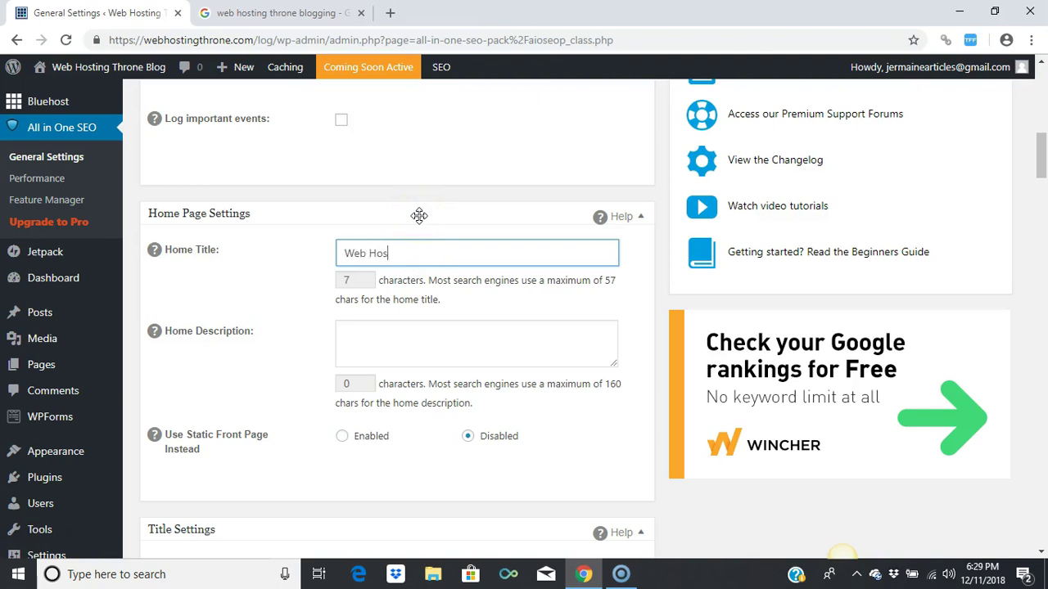
{"action": "type", "text": "Web Hosting Throne Blog"}
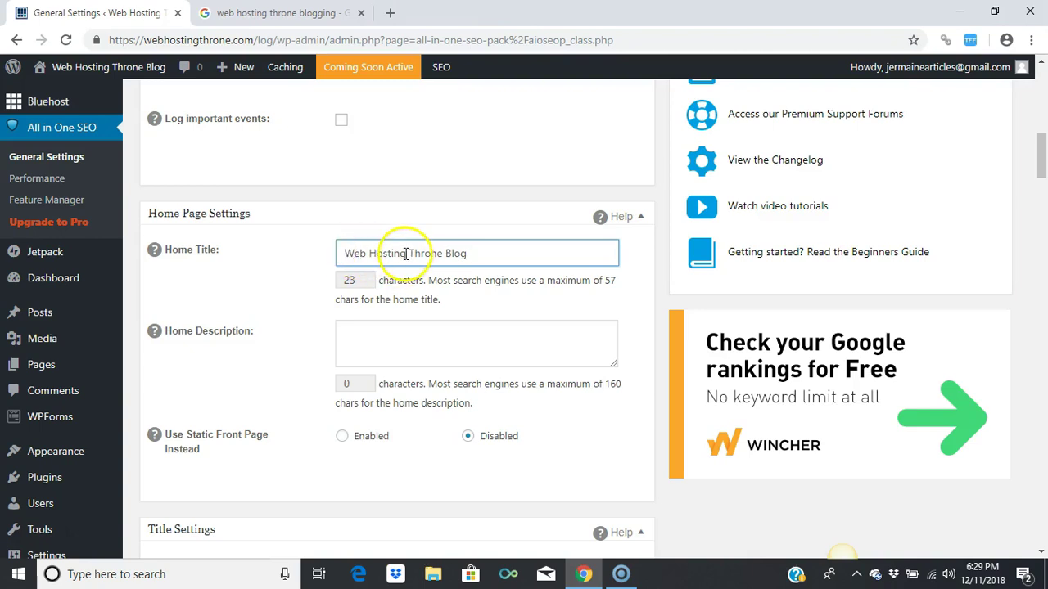
{"action": "left_click_drag", "start_coordinate": [405, 254], "coordinate": [348, 252]}
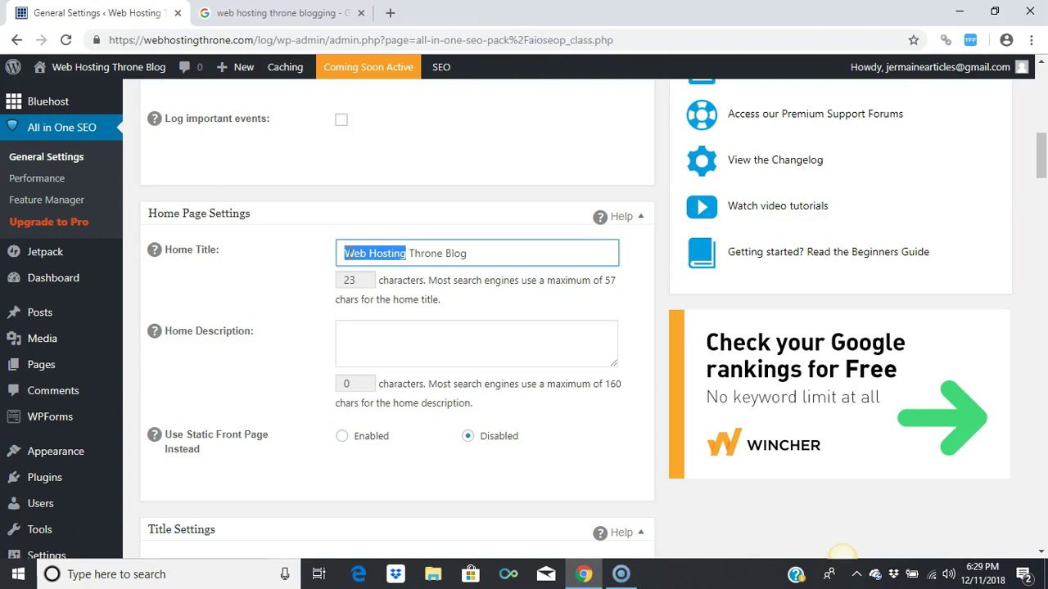
{"action": "left_click_drag", "start_coordinate": [345, 254], "coordinate": [408, 254]}
{"action": "left_click", "coordinate": [408, 253]}
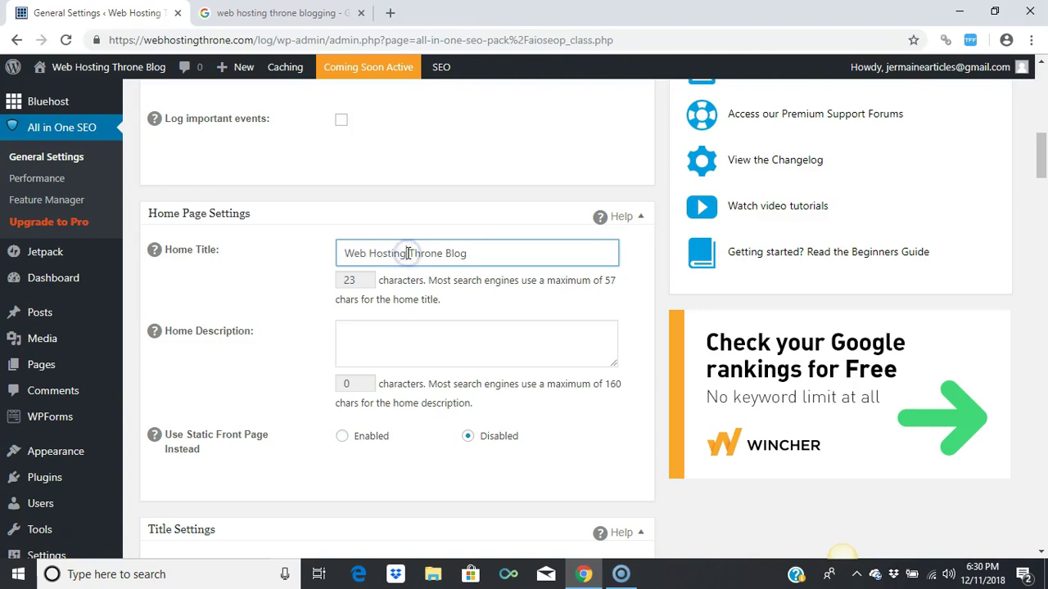
{"action": "left_click_drag", "start_coordinate": [407, 254], "coordinate": [344, 253]}
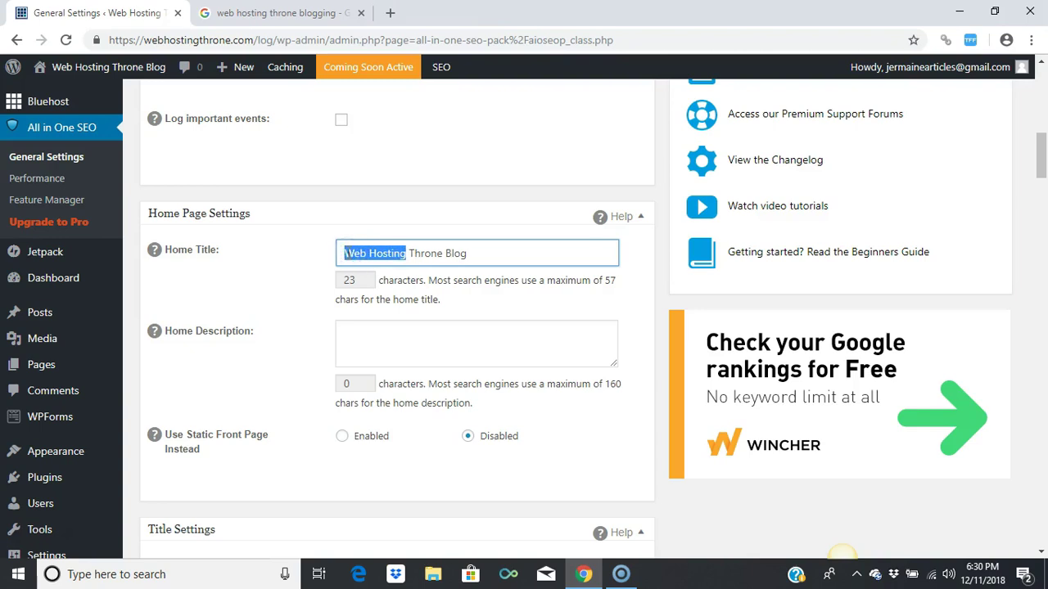
- Enter "We provide the best web hosting and free video tutorials on how to start a blog." as the Home Description
{"action": "left_click", "coordinate": [368, 336]}
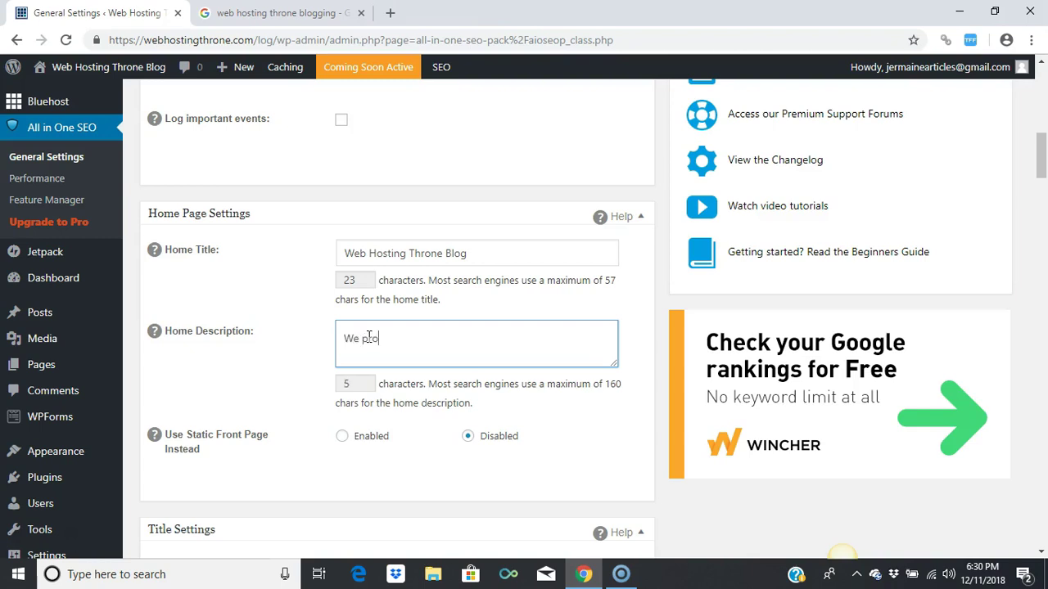
{"action": "key", "text": "BackSpace"}
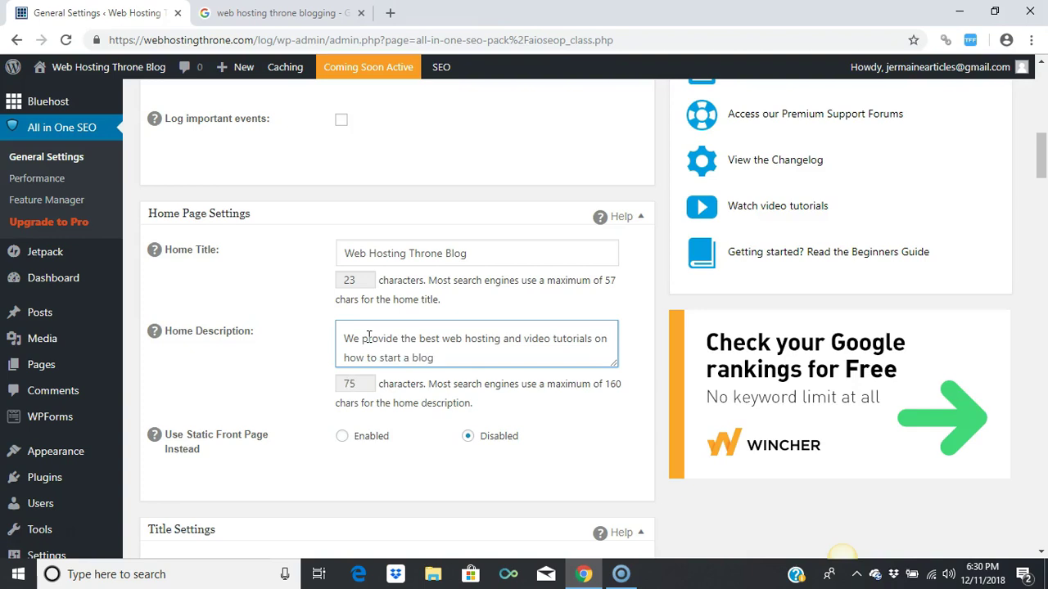
{"action": "left_click", "coordinate": [526, 339]}
{"action": "type", "text": "free"}
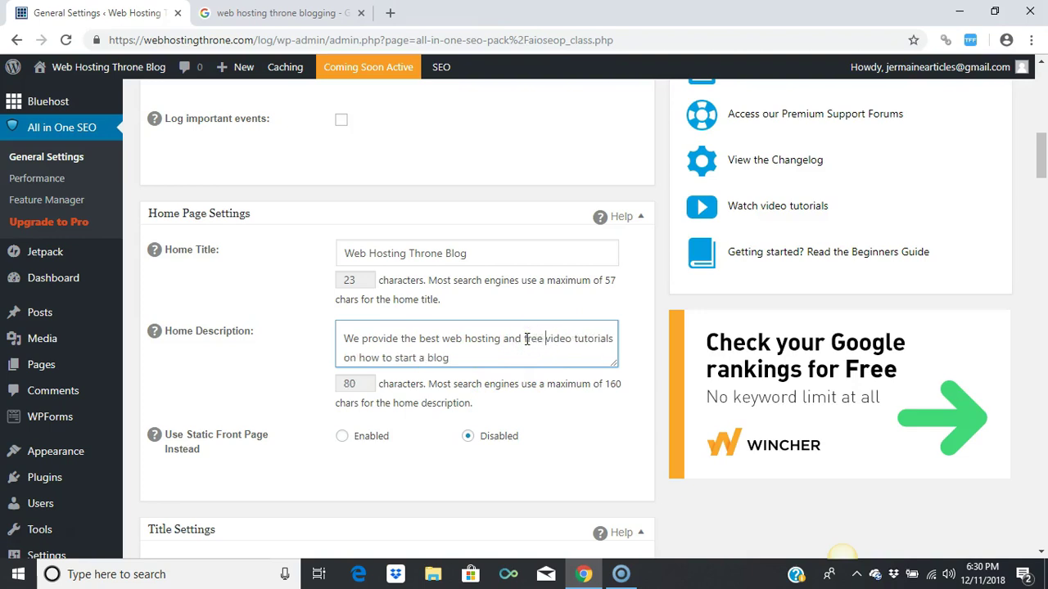
{"action": "left_click", "coordinate": [467, 356]}
{"action": "left_click", "coordinate": [384, 398]}
{"action": "left_click", "coordinate": [352, 337]}
- Save the All in One SEO options and check the saved home page title and description
{"action": "left_click", "coordinate": [283, 10]}
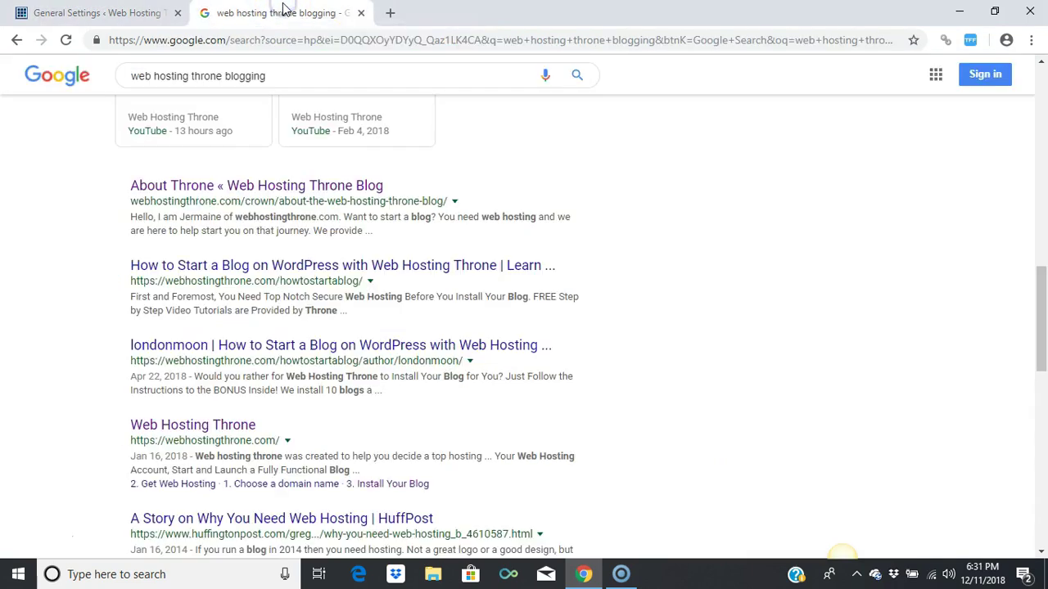
{"action": "left_click", "coordinate": [147, 12]}
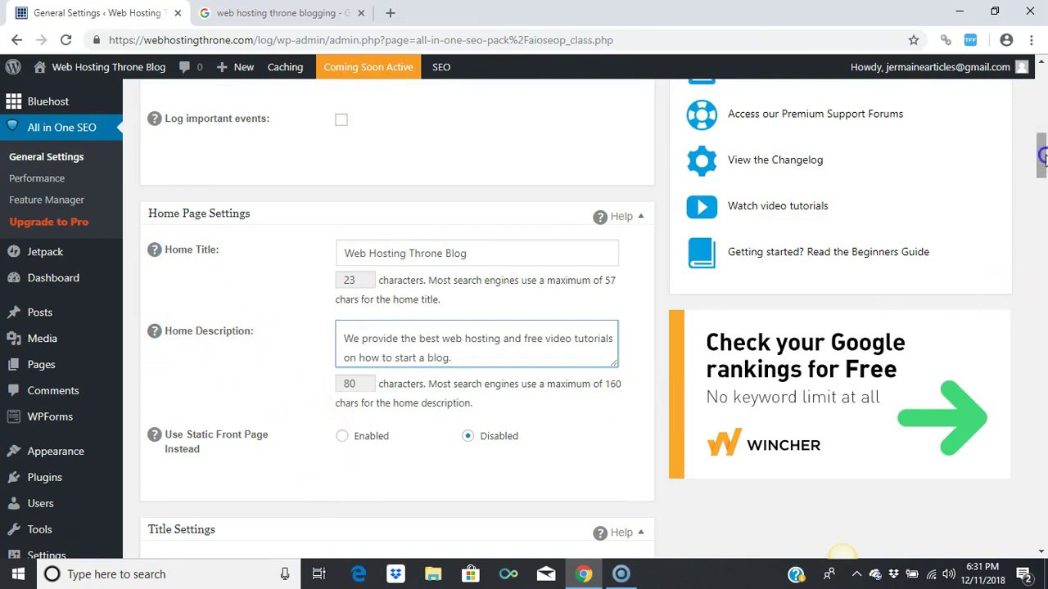
{"action": "scroll", "coordinate": [1044, 146], "scroll_direction": "down", "scroll_amount": 10}
{"action": "scroll", "coordinate": [1044, 307], "scroll_direction": "down", "scroll_amount": 15}
{"action": "scroll", "coordinate": [1042, 478], "scroll_direction": "down", "scroll_amount": 6}
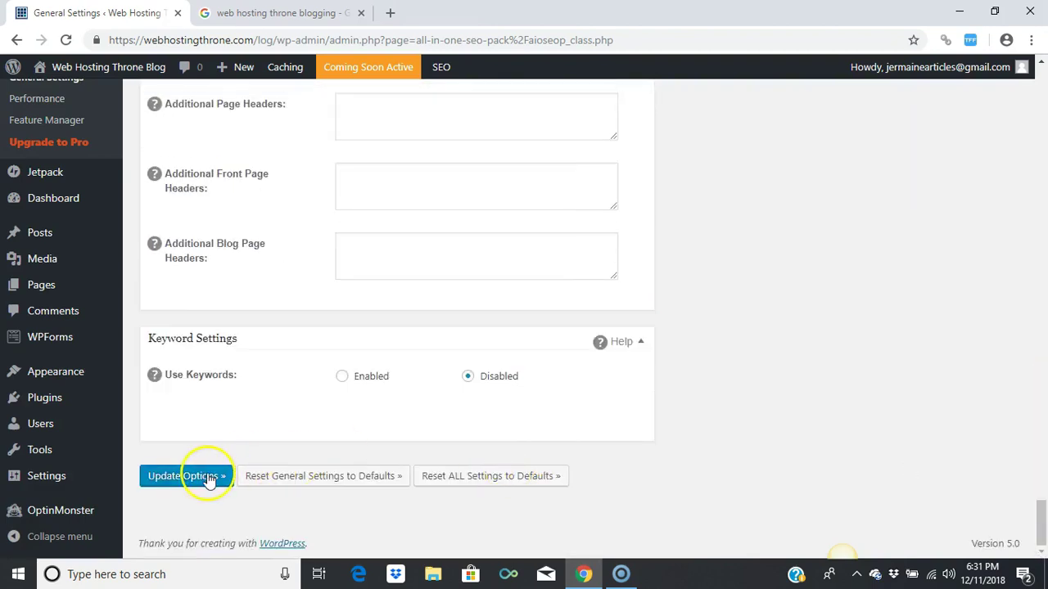
{"action": "left_click", "coordinate": [205, 478]}
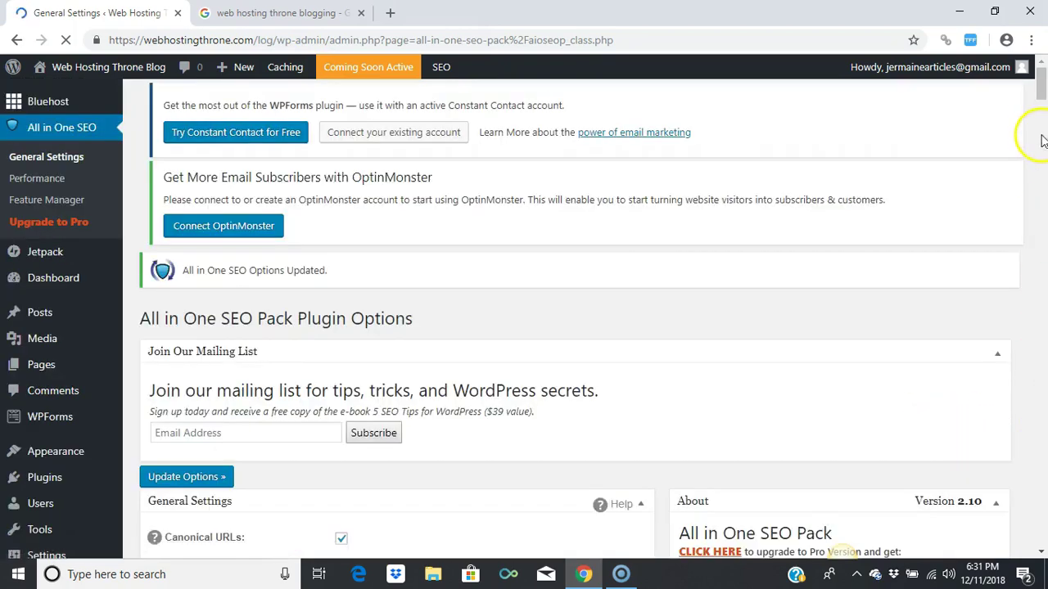
{"action": "left_click", "coordinate": [1042, 151]}
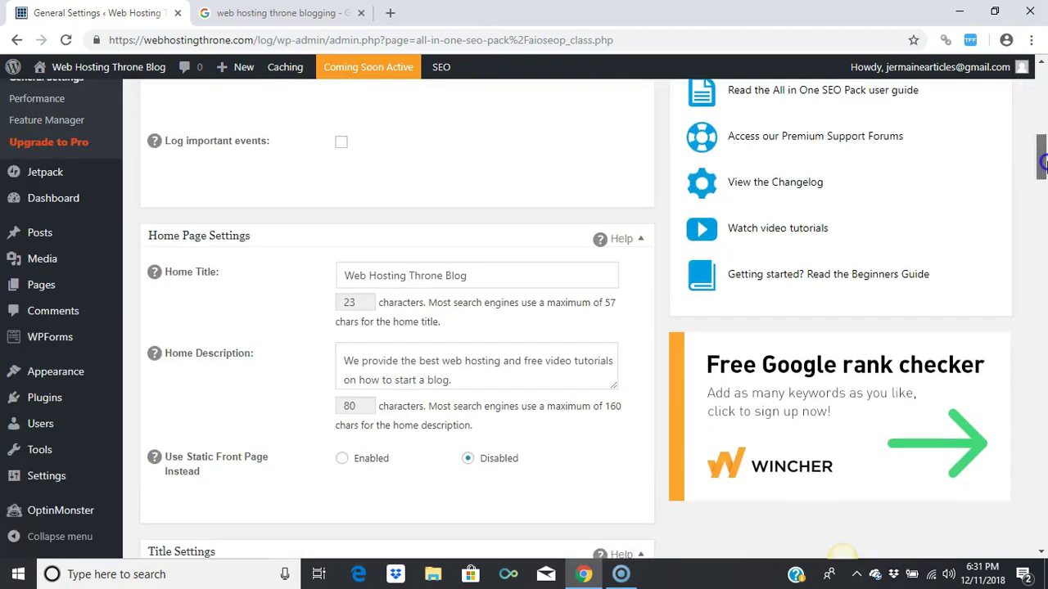
{"action": "left_click_drag", "start_coordinate": [1044, 163], "coordinate": [1045, 97]}
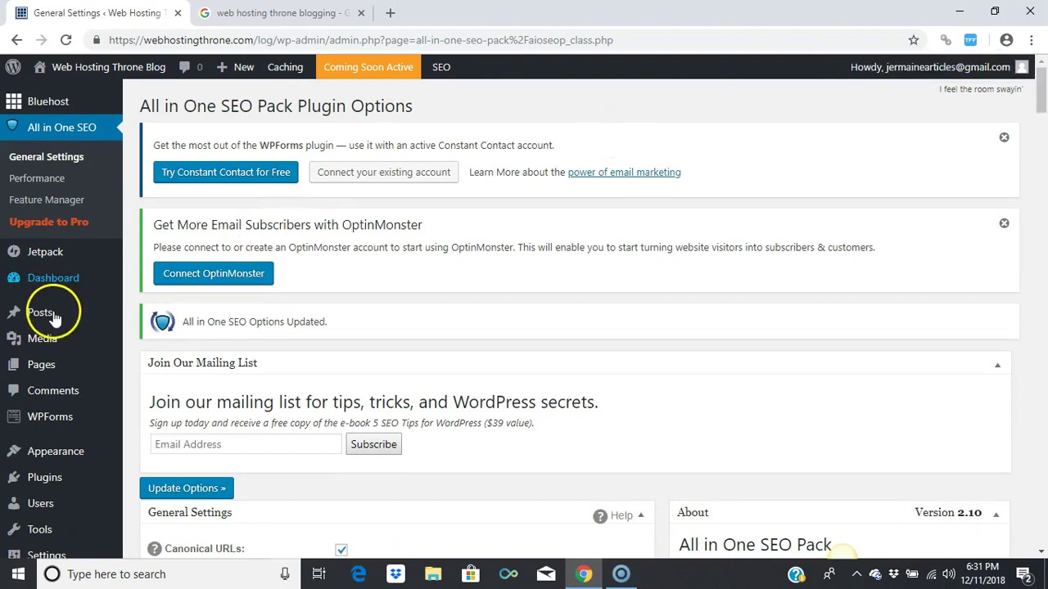
- Open the "Hello world!" post for editing, dismiss the block editor tip and go to its All in One SEO Pack settings
{"action": "mouse_move", "coordinate": [53, 319]}
{"action": "left_click", "coordinate": [161, 319]}
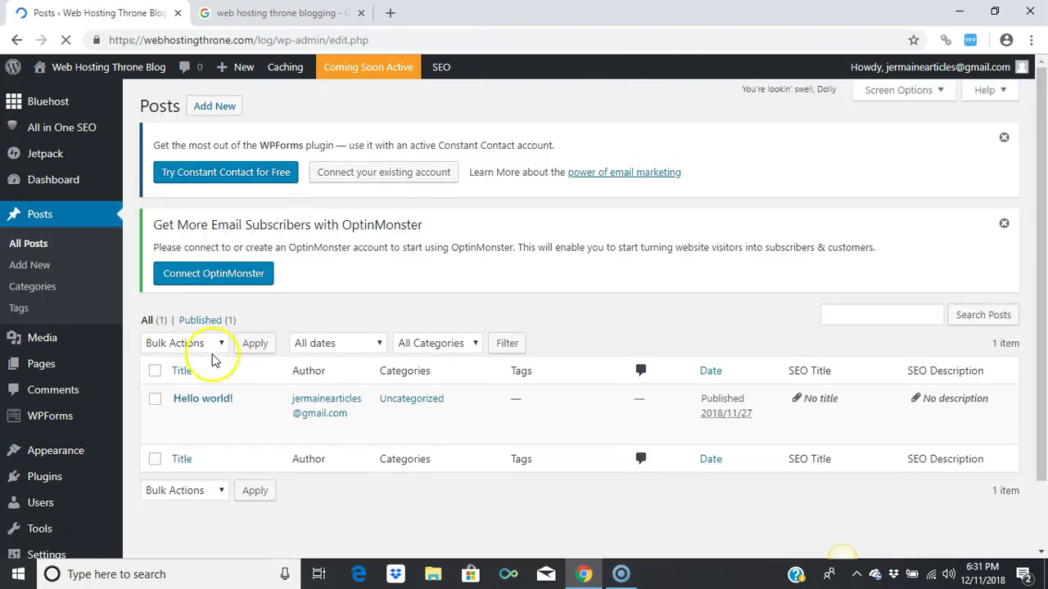
{"action": "mouse_move", "coordinate": [199, 403]}
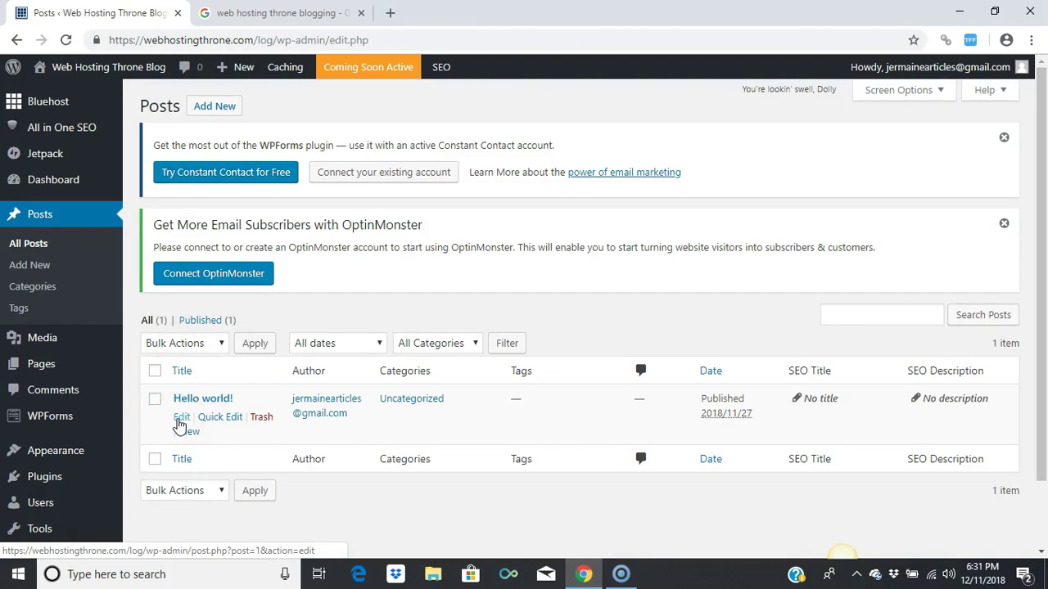
{"action": "left_click", "coordinate": [178, 420]}
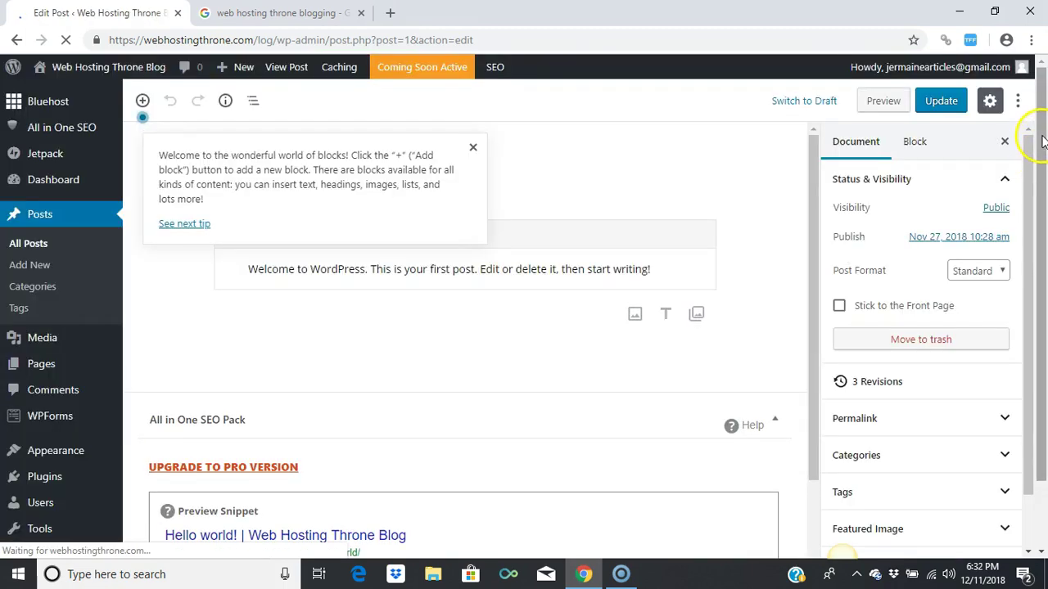
{"action": "left_click", "coordinate": [474, 148]}
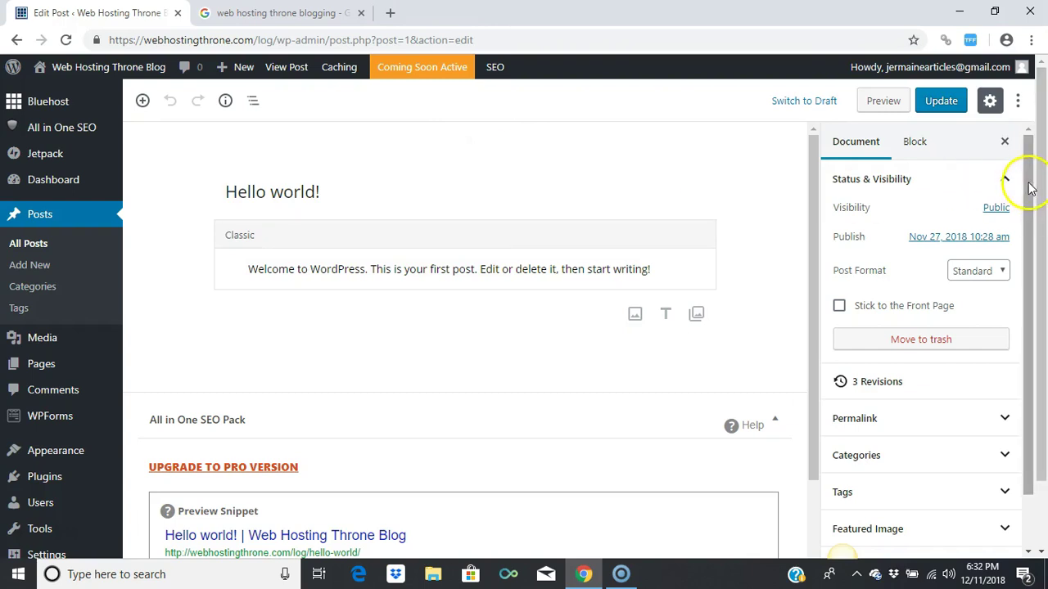
{"action": "left_click_drag", "start_coordinate": [1030, 188], "coordinate": [1032, 248]}
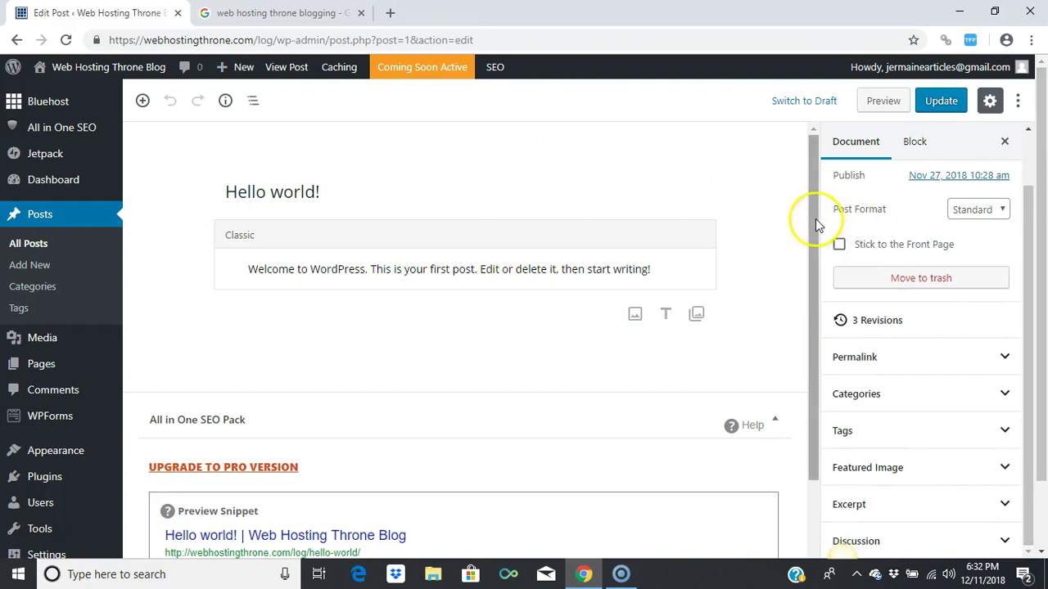
{"action": "left_click_drag", "start_coordinate": [815, 225], "coordinate": [807, 396]}
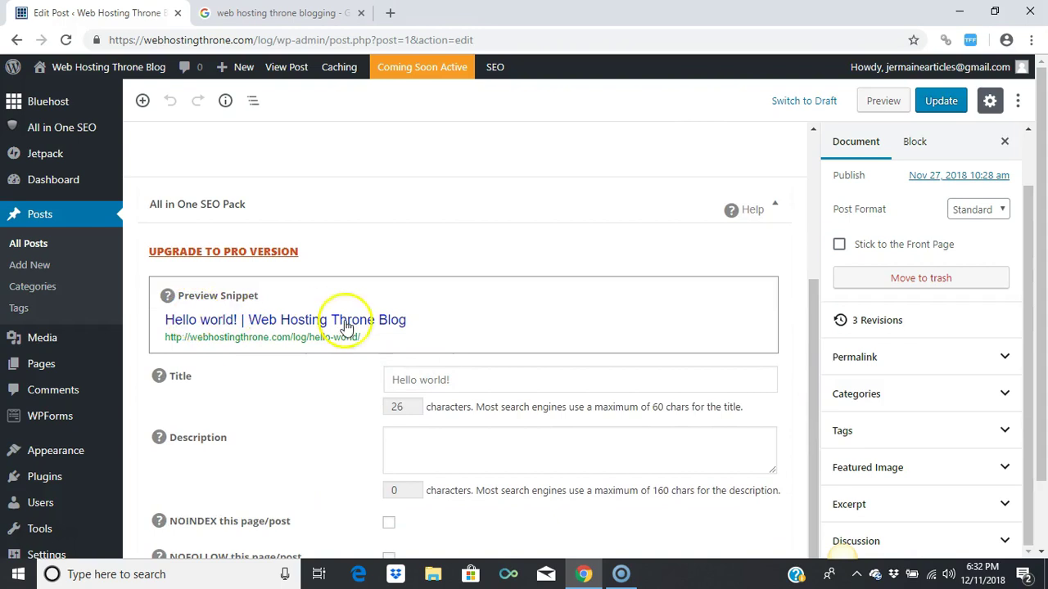
- Set the post's All in One SEO title to "Hello World, it is great to be Alive!"
{"action": "left_click", "coordinate": [460, 379]}
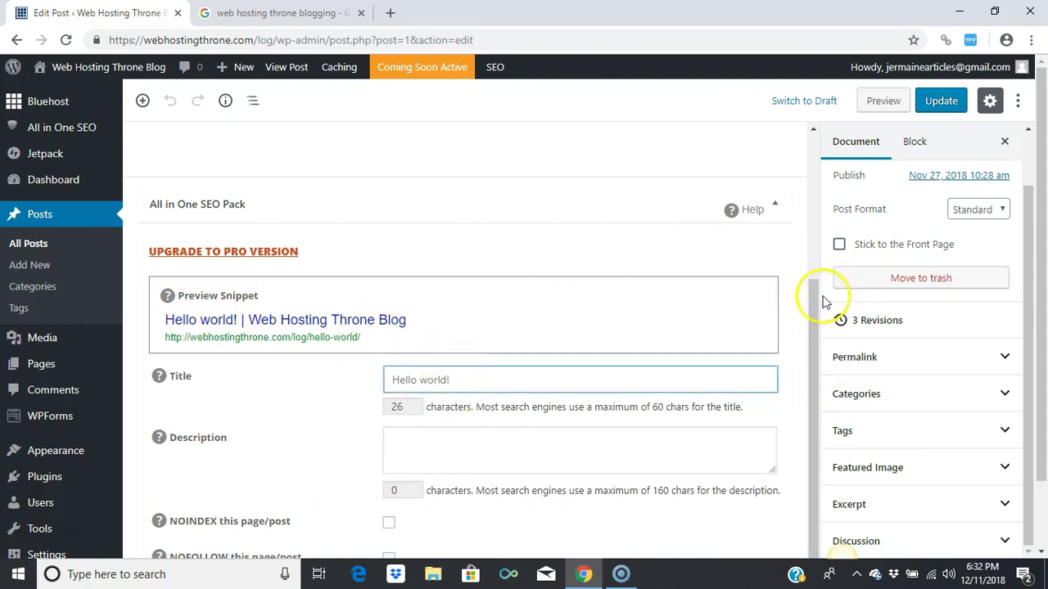
{"action": "left_click_drag", "start_coordinate": [814, 311], "coordinate": [813, 164]}
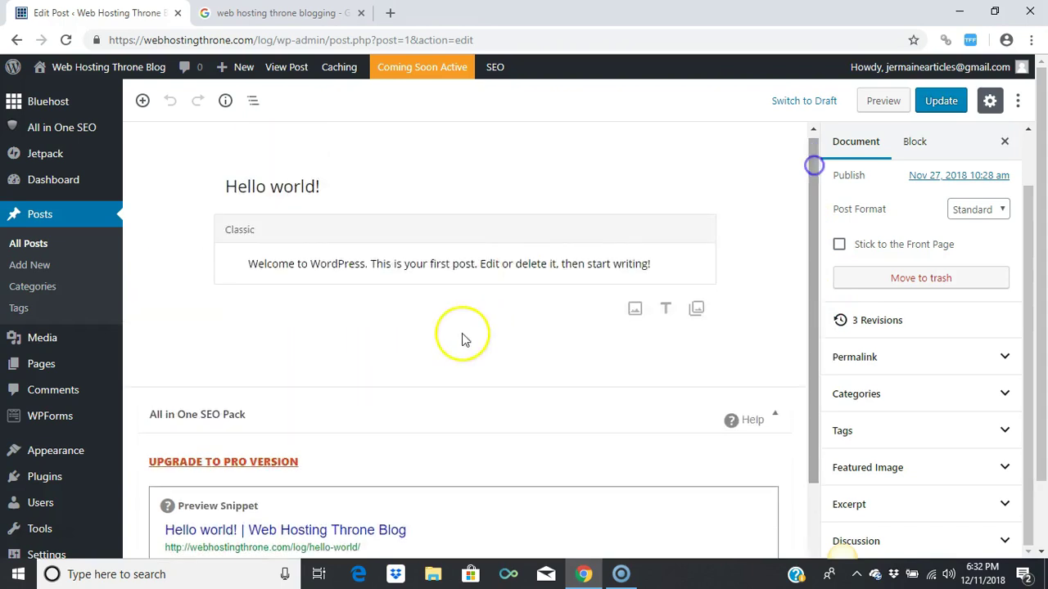
{"action": "left_click_drag", "start_coordinate": [819, 384], "coordinate": [821, 428]}
{"action": "left_click", "coordinate": [614, 383]}
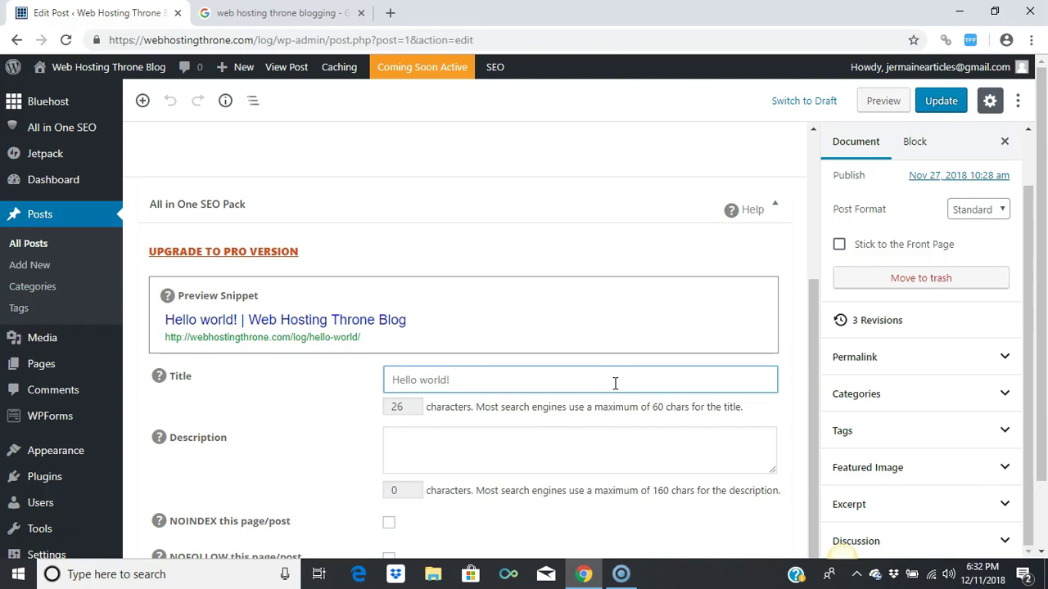
{"action": "type", "text": "Hello"}
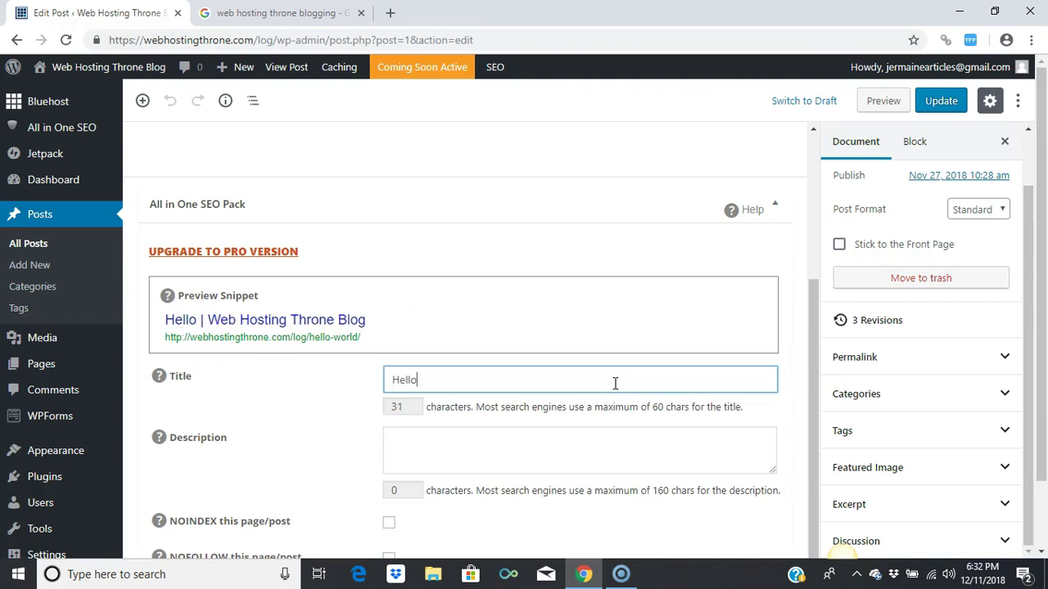
{"action": "type", "text": " World"}
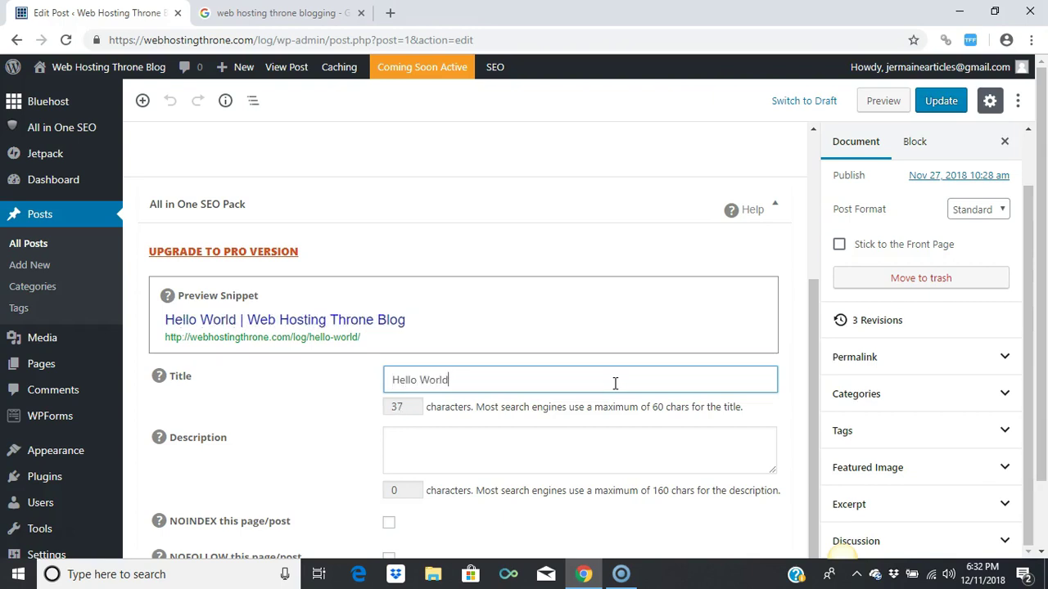
{"action": "type", "text": ", it"}
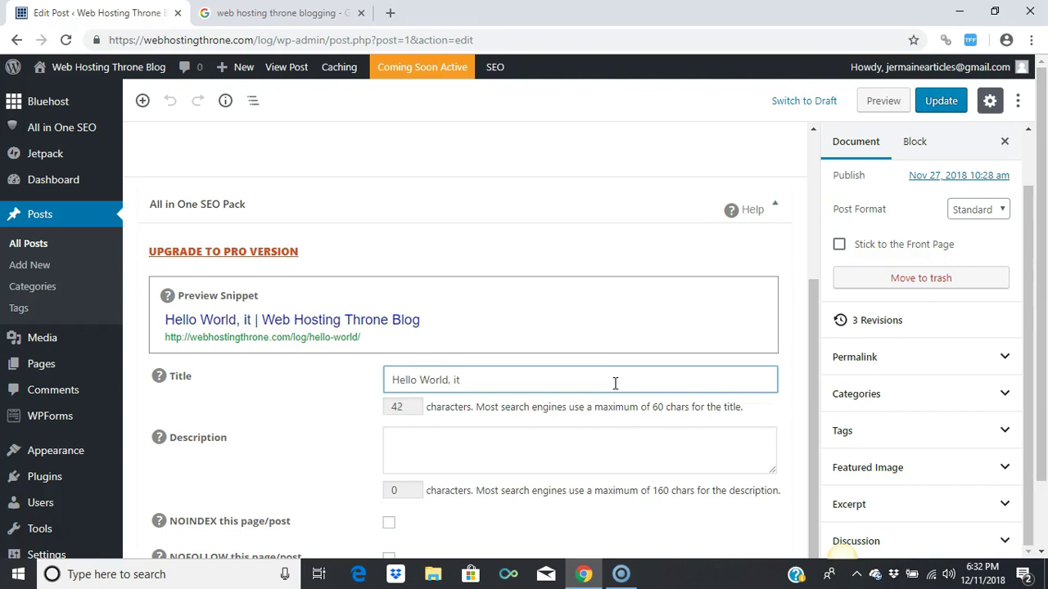
{"action": "type", "text": " is grea"}
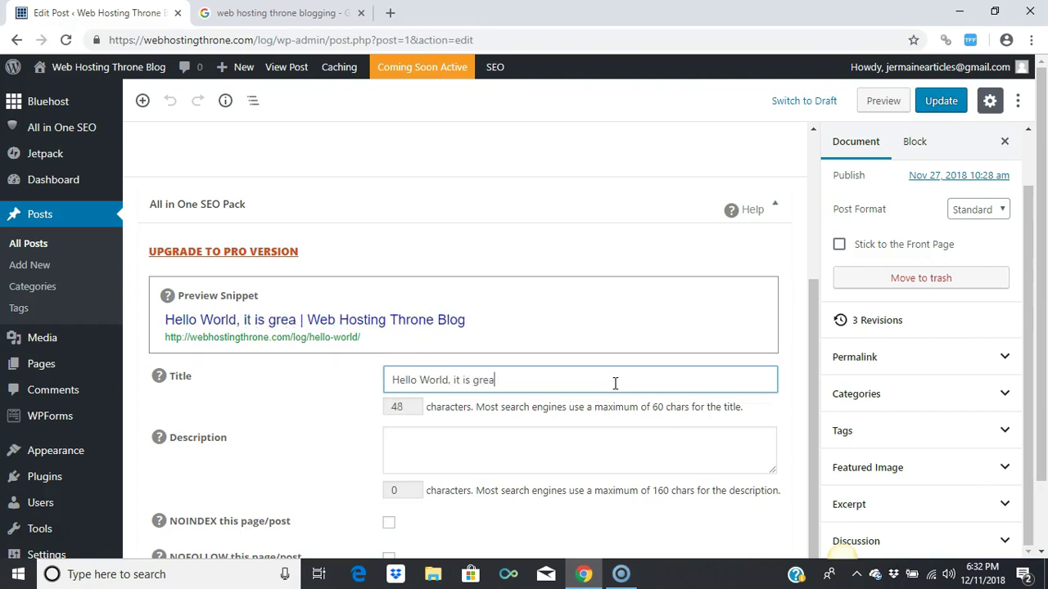
{"action": "type", "text": "t to be A"}
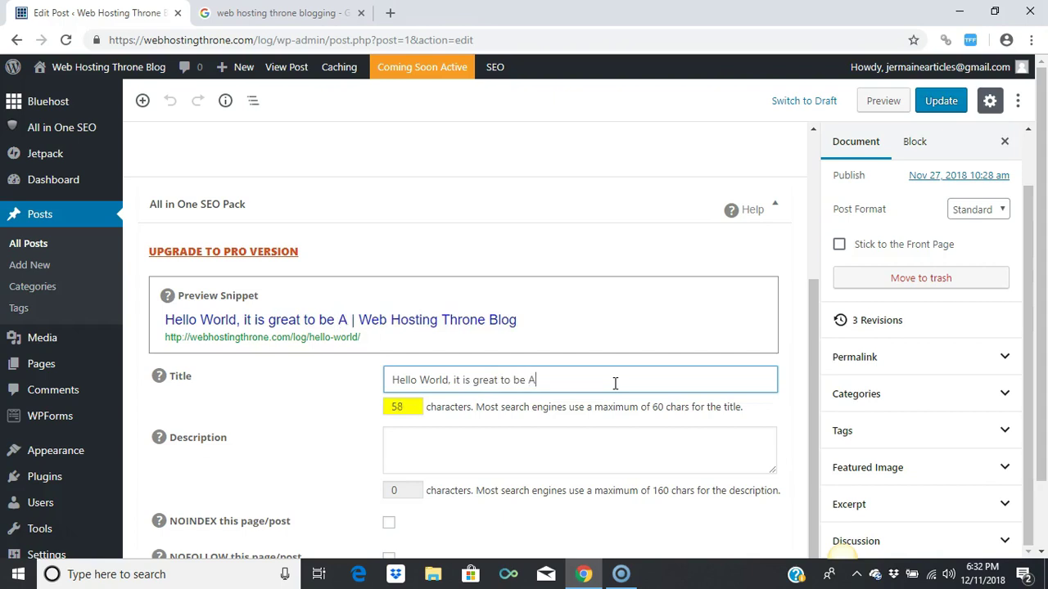
{"action": "type", "text": "live!"}
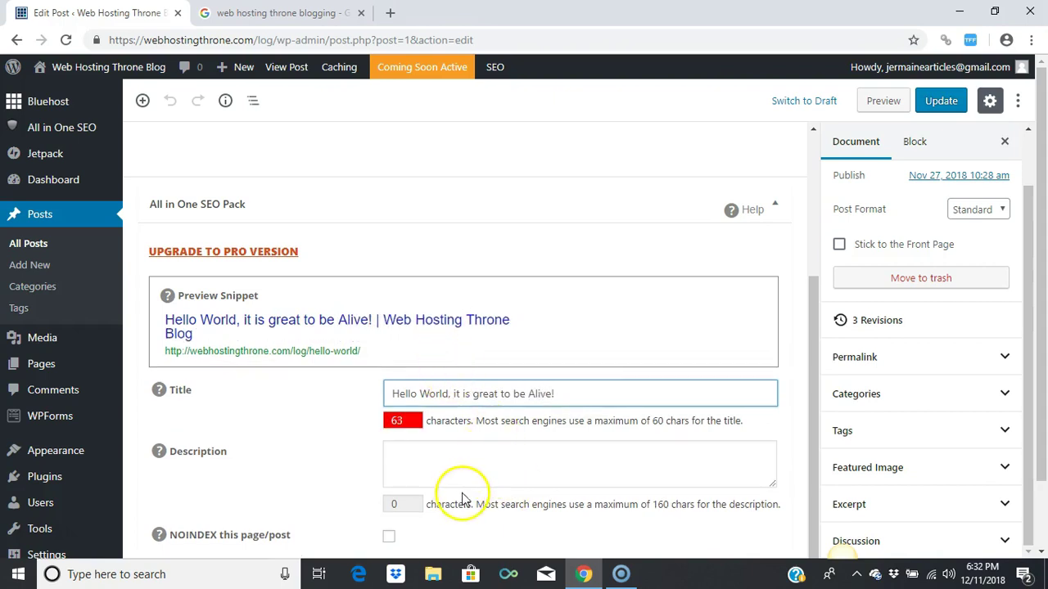
- Enter "Hello World, let's talk about living!" as the post's All in One SEO description
{"action": "left_click", "coordinate": [468, 463]}
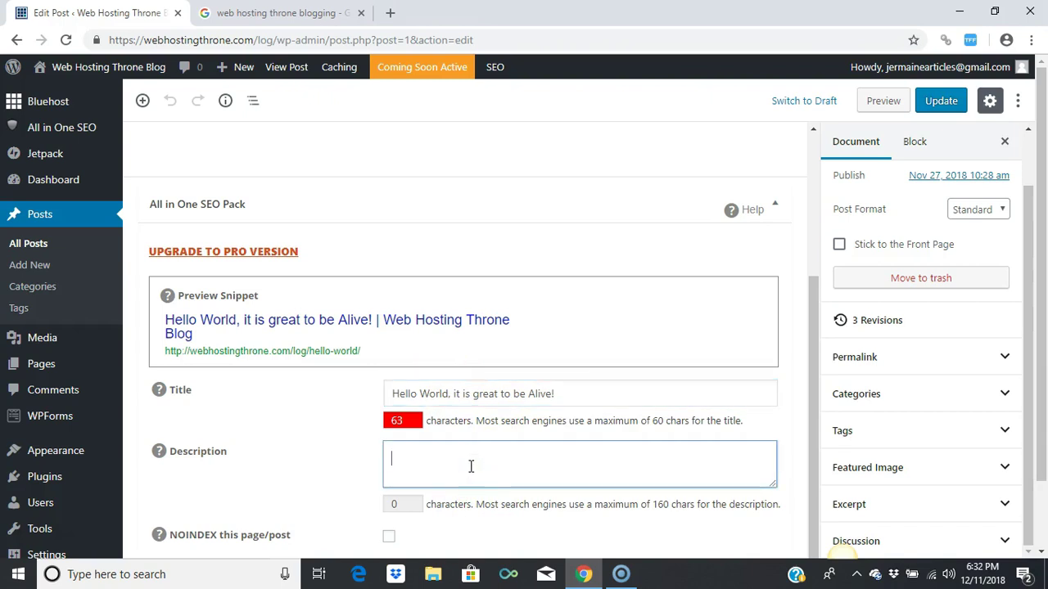
{"action": "type", "text": "Hello"}
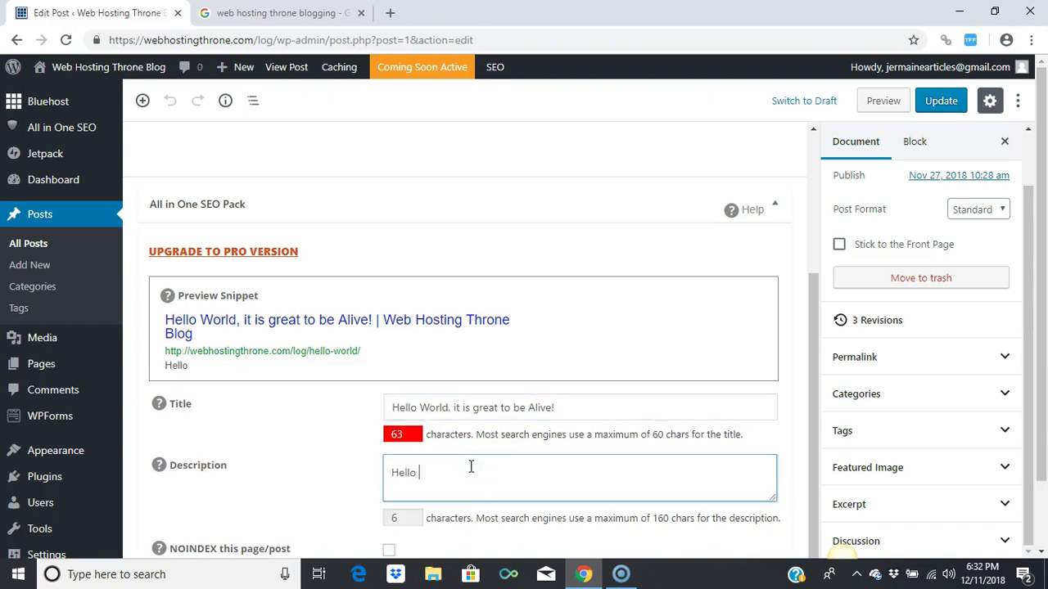
{"action": "type", "text": " World, let's talk about living!"}
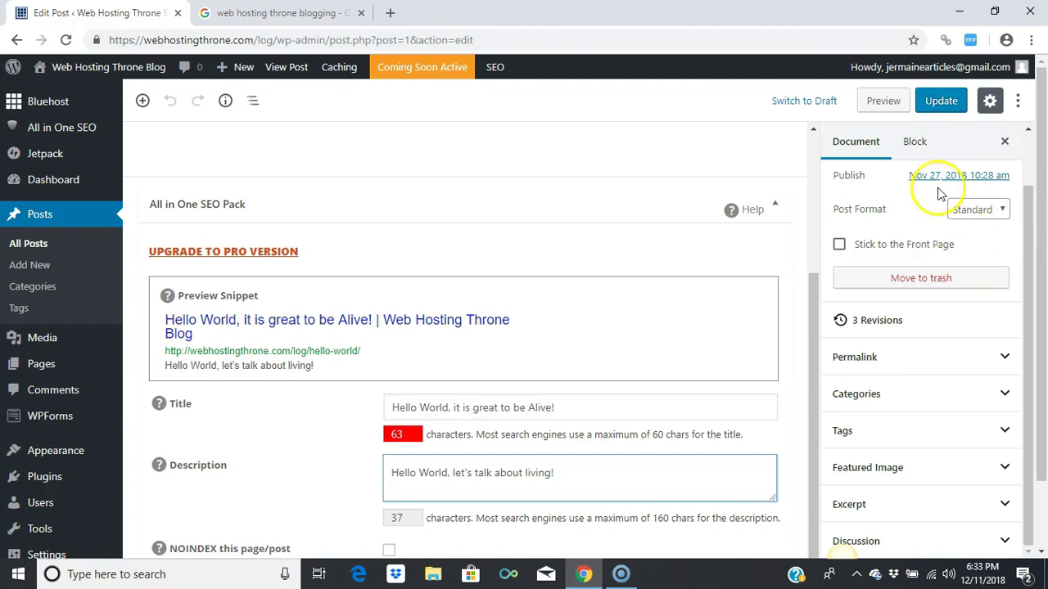
- Update the "Hello world!" post to save its SEO settings and return to the post's title and content
{"action": "left_click", "coordinate": [941, 104]}
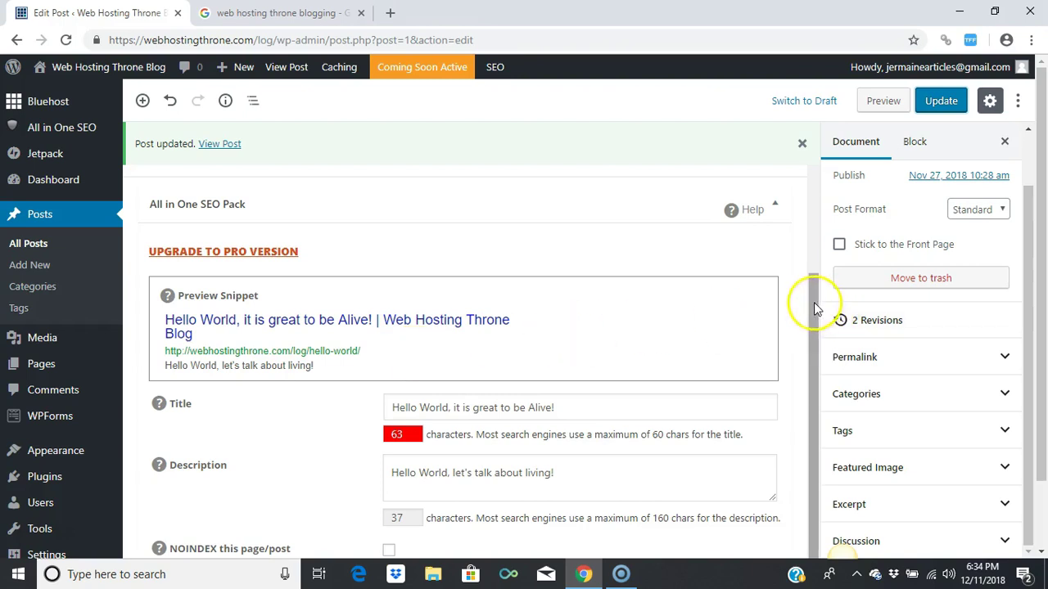
{"action": "left_click_drag", "start_coordinate": [814, 302], "coordinate": [814, 165]}
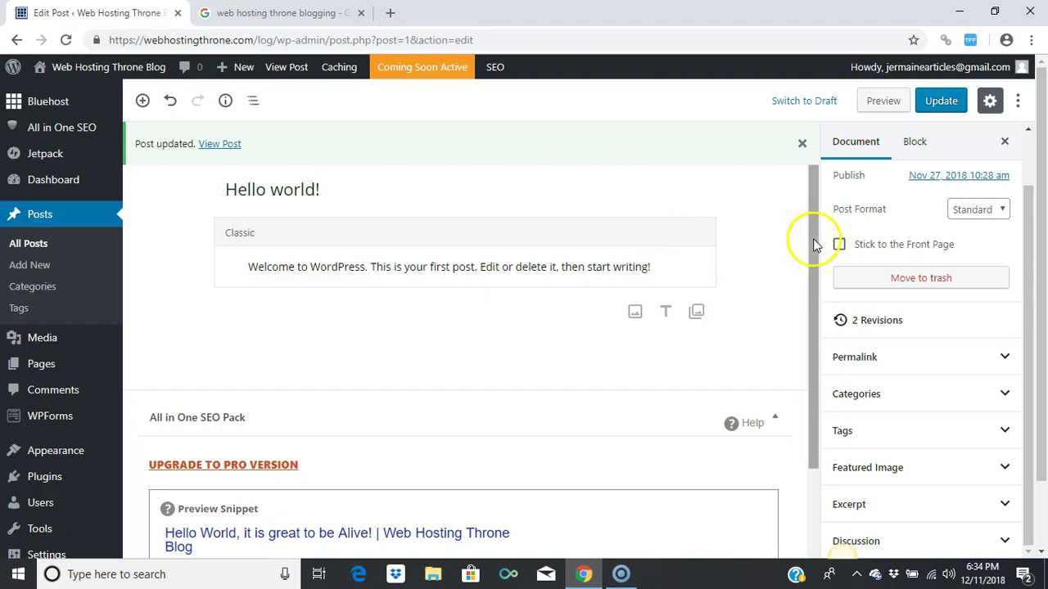
{"action": "mouse_move", "coordinate": [813, 239]}
{"action": "left_mouse_down"}
{"action": "mouse_move", "coordinate": [799, 368]}
{"action": "mouse_move", "coordinate": [813, 239]}
{"action": "left_mouse_up"}
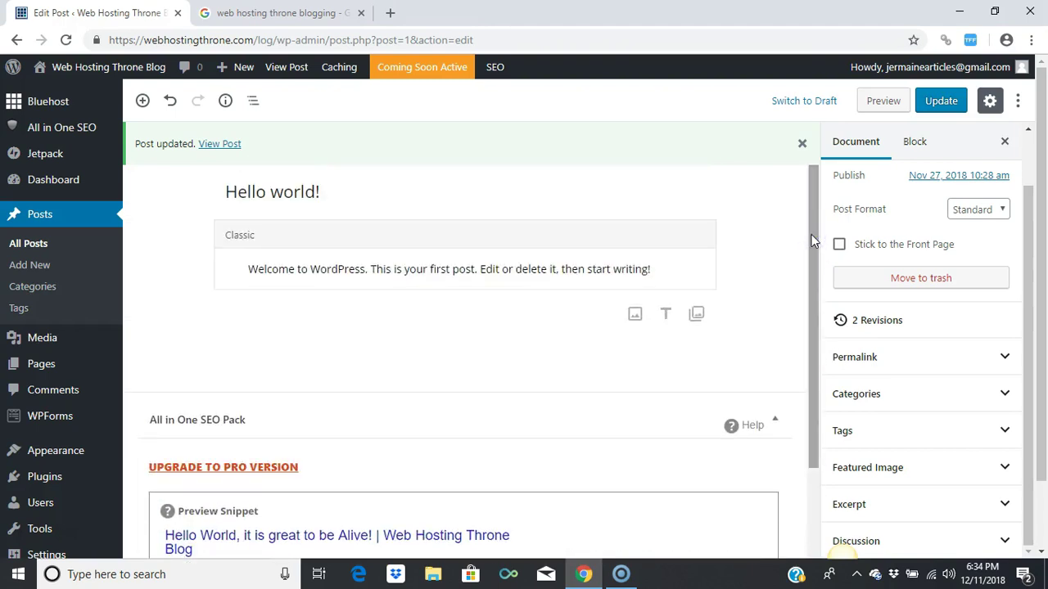